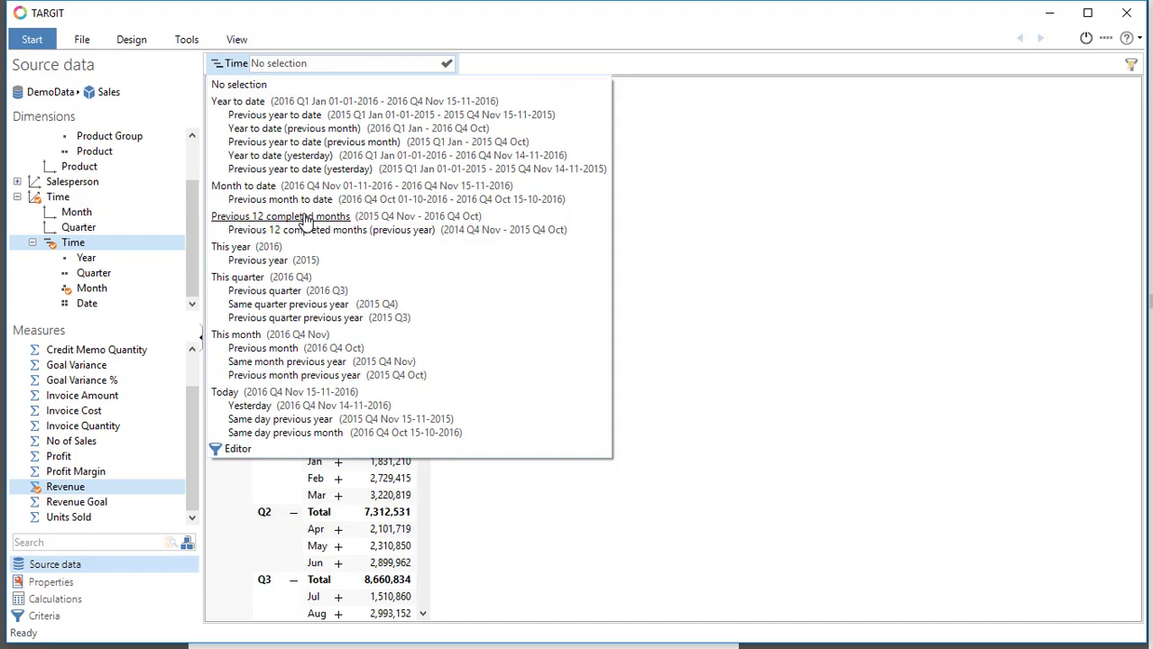
Filter Time to the previous 12 completed months and set the From month's relative offset to -13.
{"action": "left_click", "coordinate": [307, 221]}
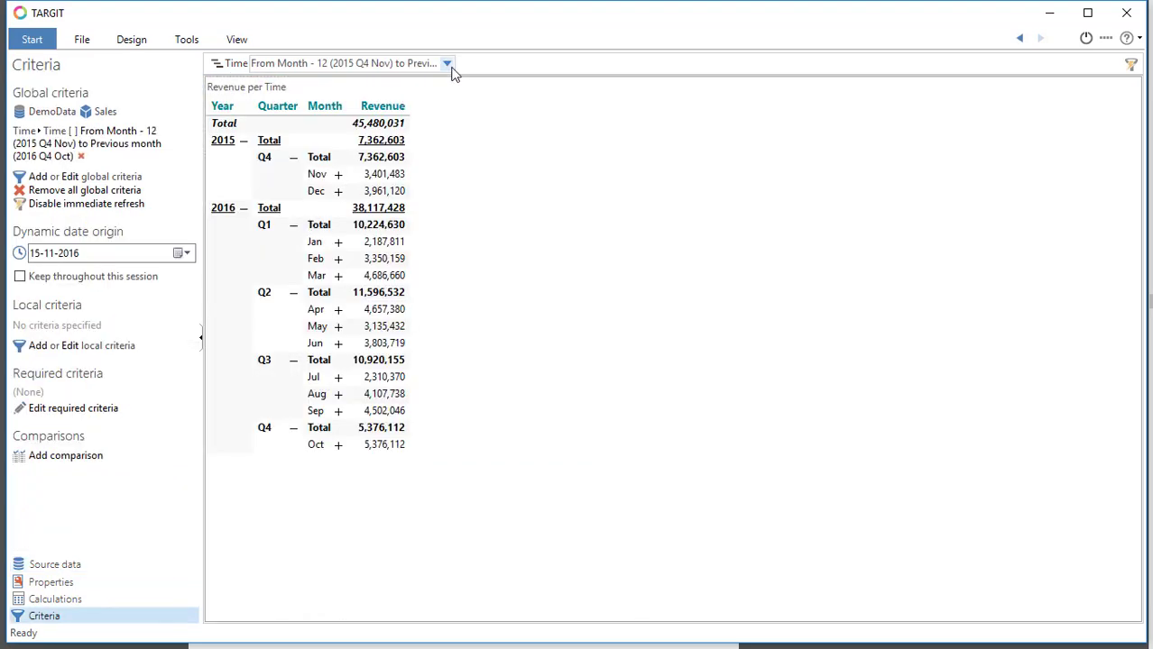
{"action": "left_click", "coordinate": [449, 64]}
{"action": "left_click", "coordinate": [225, 448]}
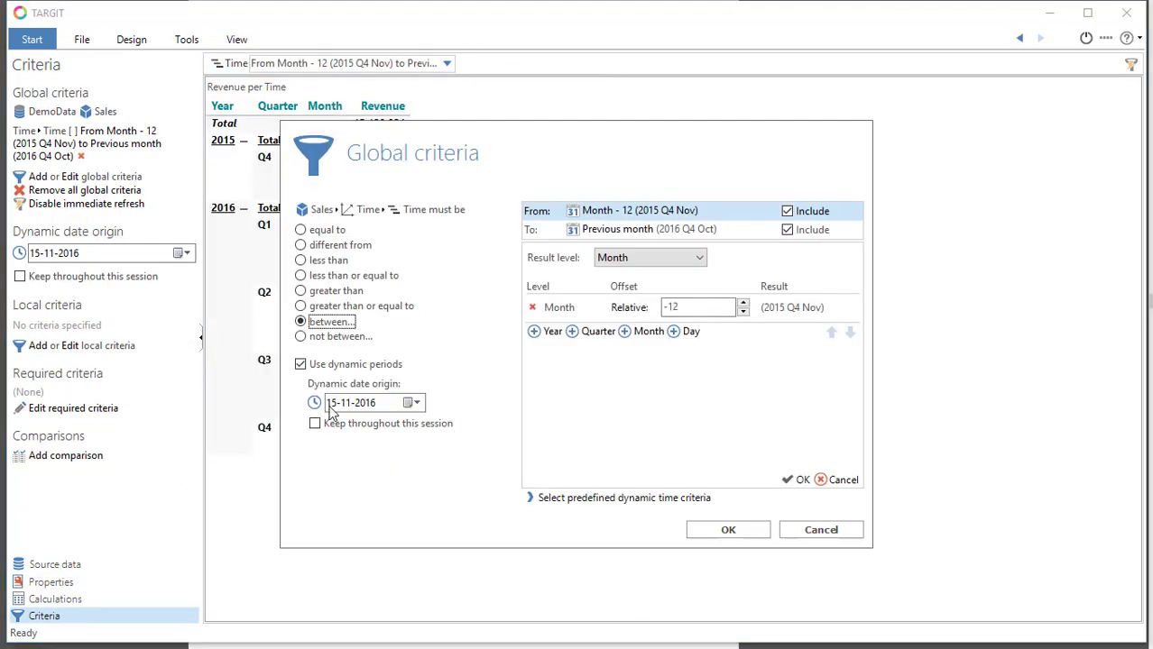
{"action": "left_click", "coordinate": [704, 306]}
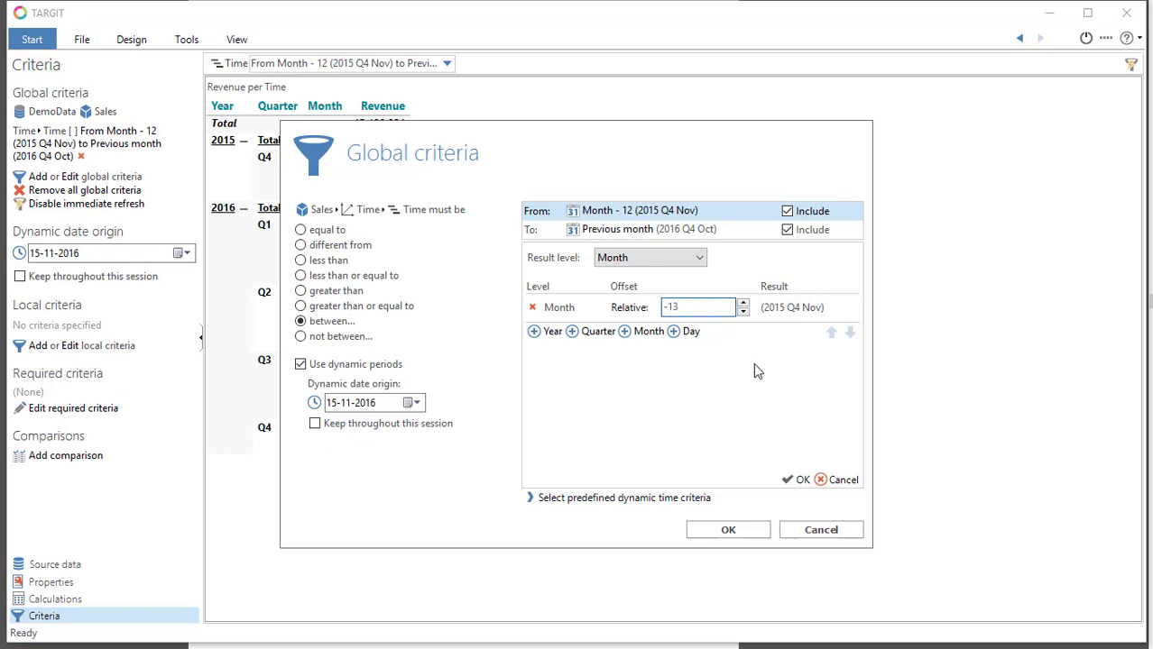
{"action": "left_click", "coordinate": [732, 531]}
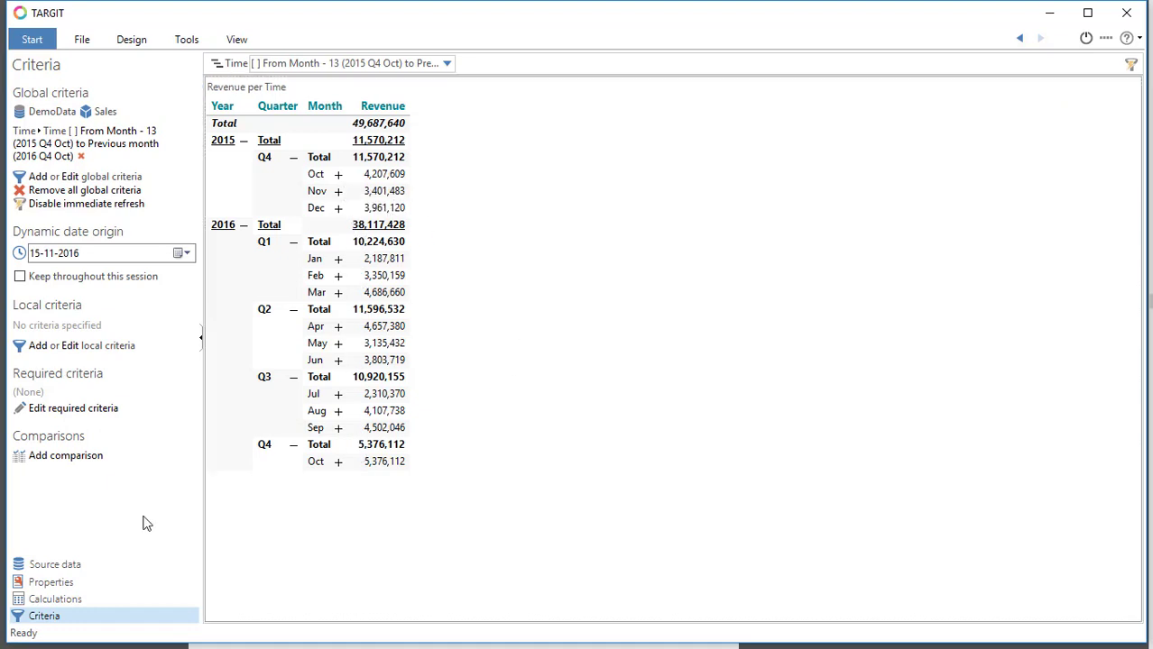
Turn off the subtotals and grand totals in the Revenue per Time crosstab.
{"action": "left_click", "coordinate": [84, 582]}
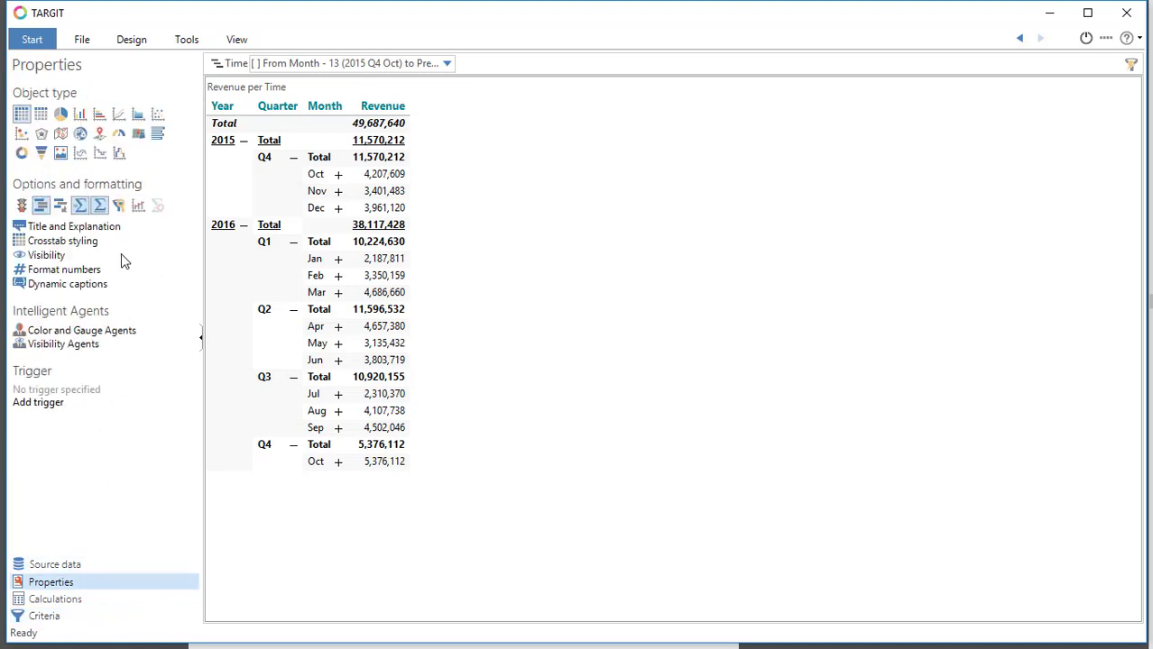
{"action": "left_click", "coordinate": [101, 207]}
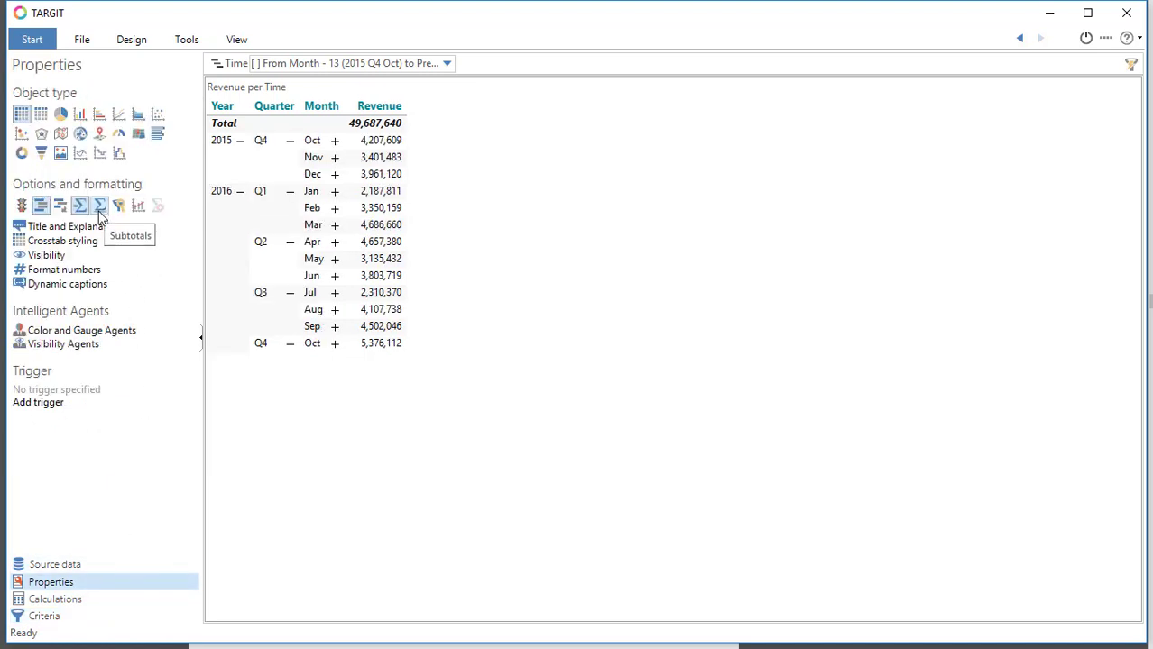
{"action": "left_click", "coordinate": [80, 207]}
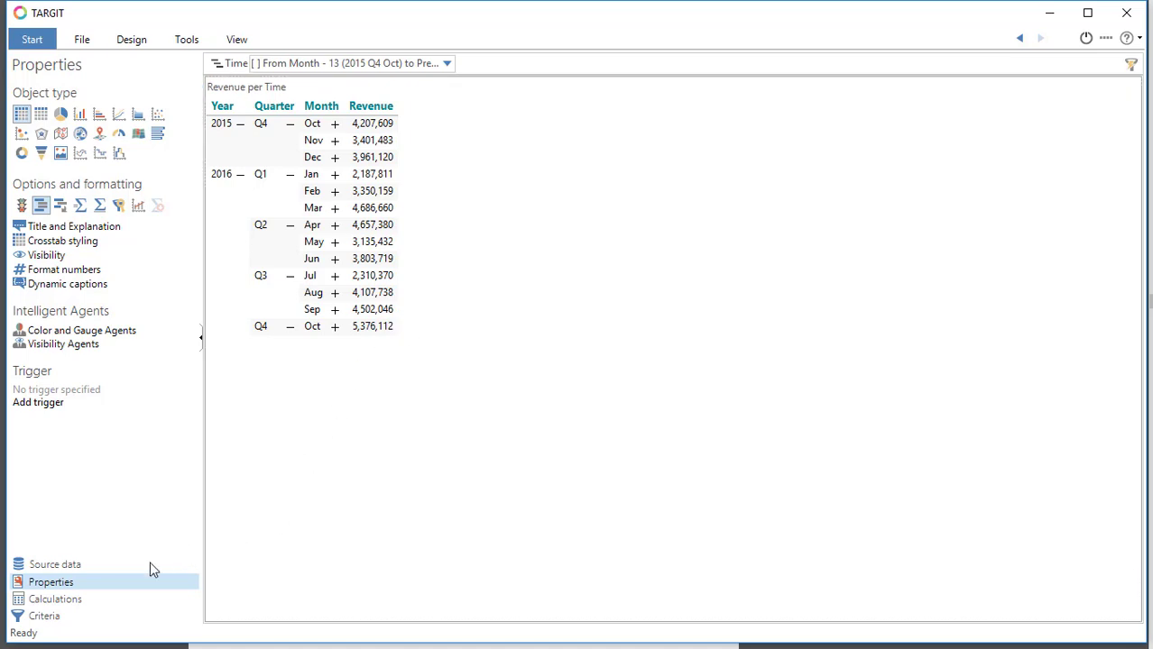
Add a custom calculation as a single column and title it "Month to month growth".
{"action": "left_click", "coordinate": [96, 597]}
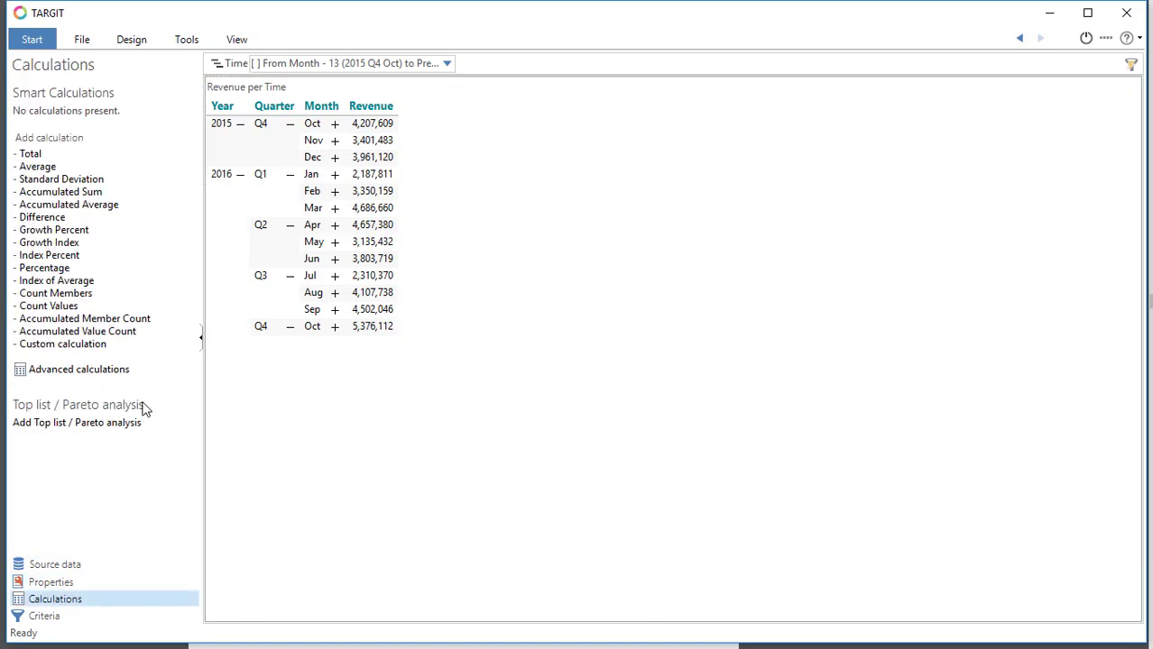
{"action": "left_click", "coordinate": [97, 346]}
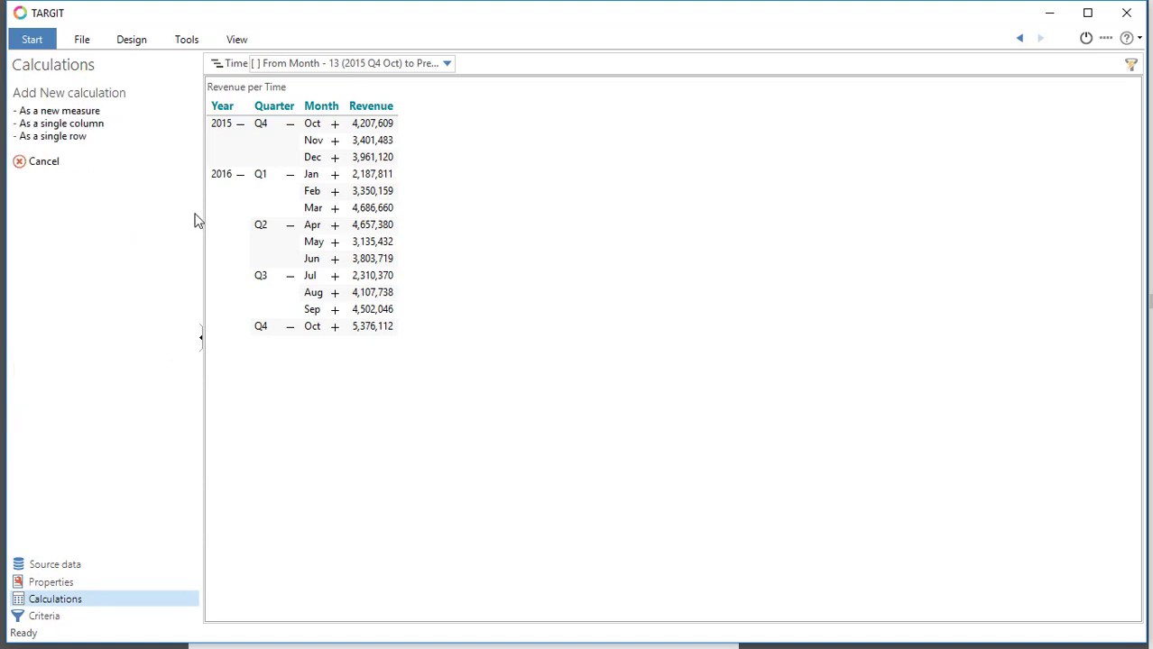
{"action": "left_click", "coordinate": [86, 126]}
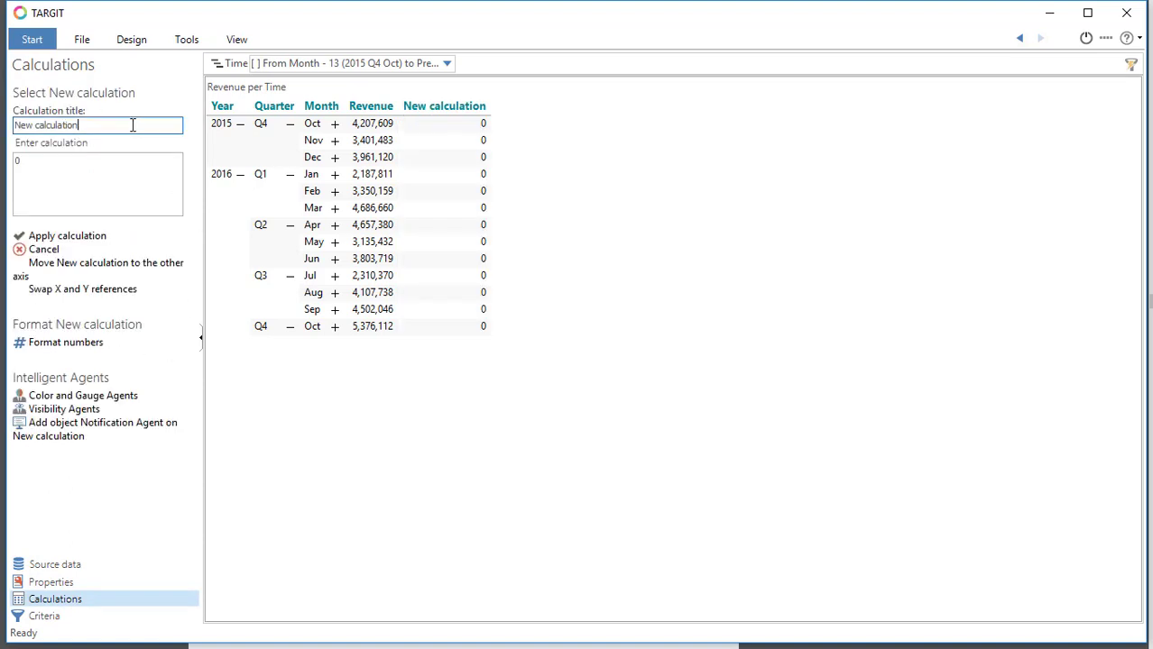
{"action": "key", "text": "ctrl+a"}
{"action": "type", "text": "m"}
{"action": "key", "text": "Delete"}
{"action": "type", "text": "M"}
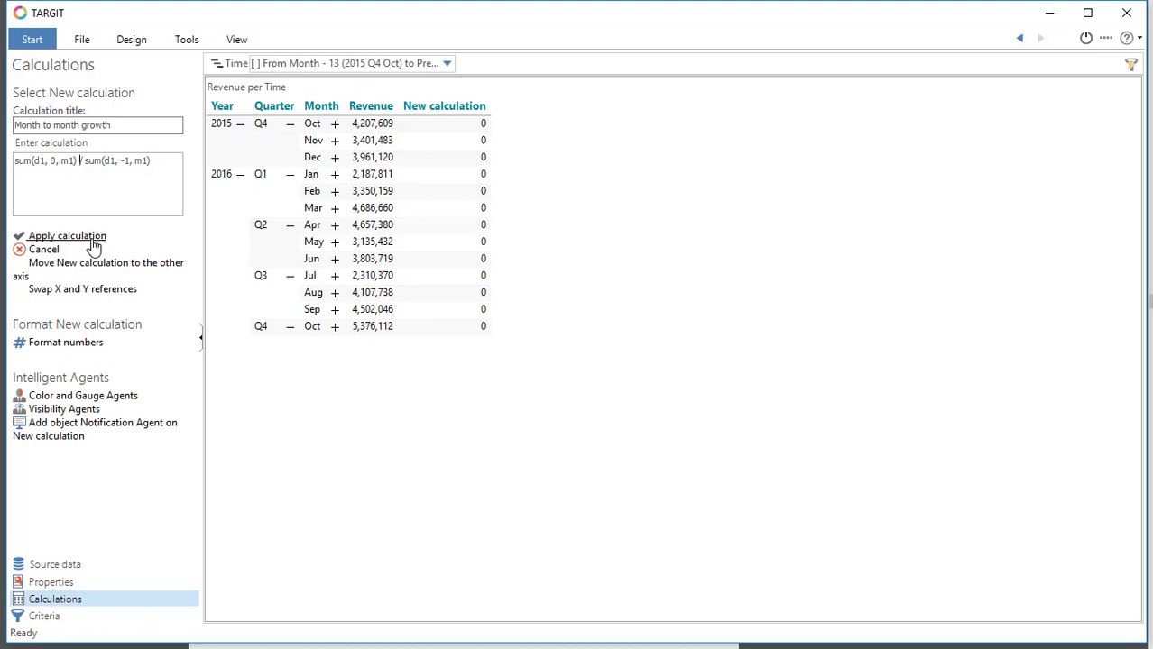
Enter the formula (sum(d1, 0, m1) - sum(d1, -1, m1)) / sum(d1, -1, m1) for the calculation and apply it.
{"action": "type", "text": "-"}
{"action": "type", "text": "("}
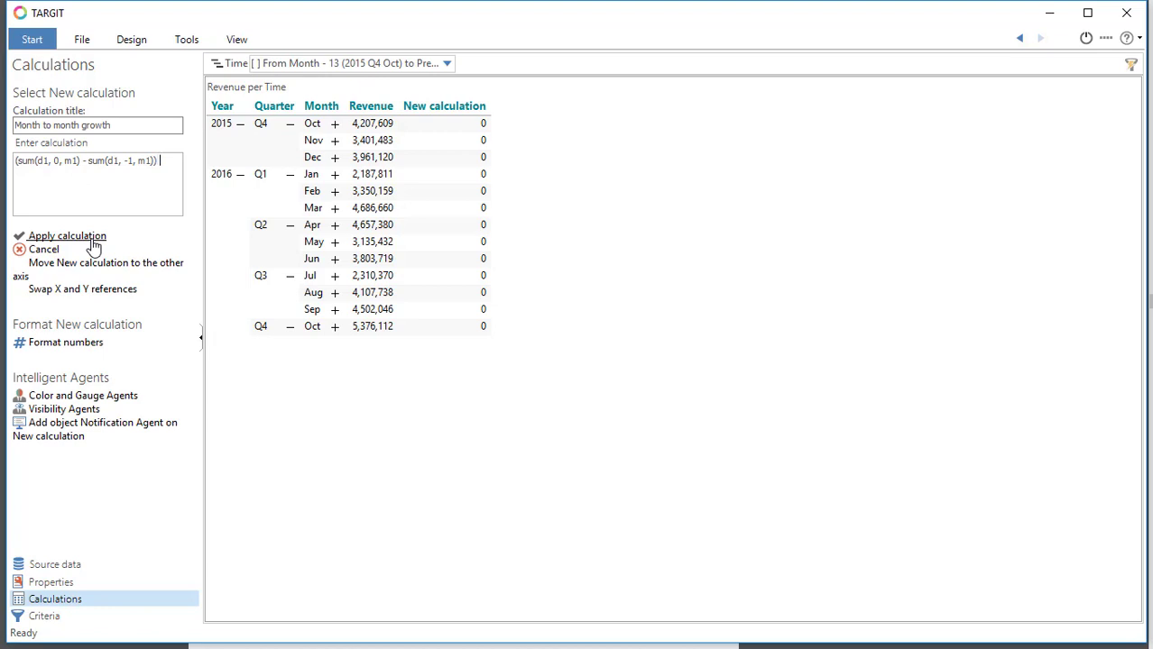
{"action": "type", "text": "m(d1, -1, m1"}
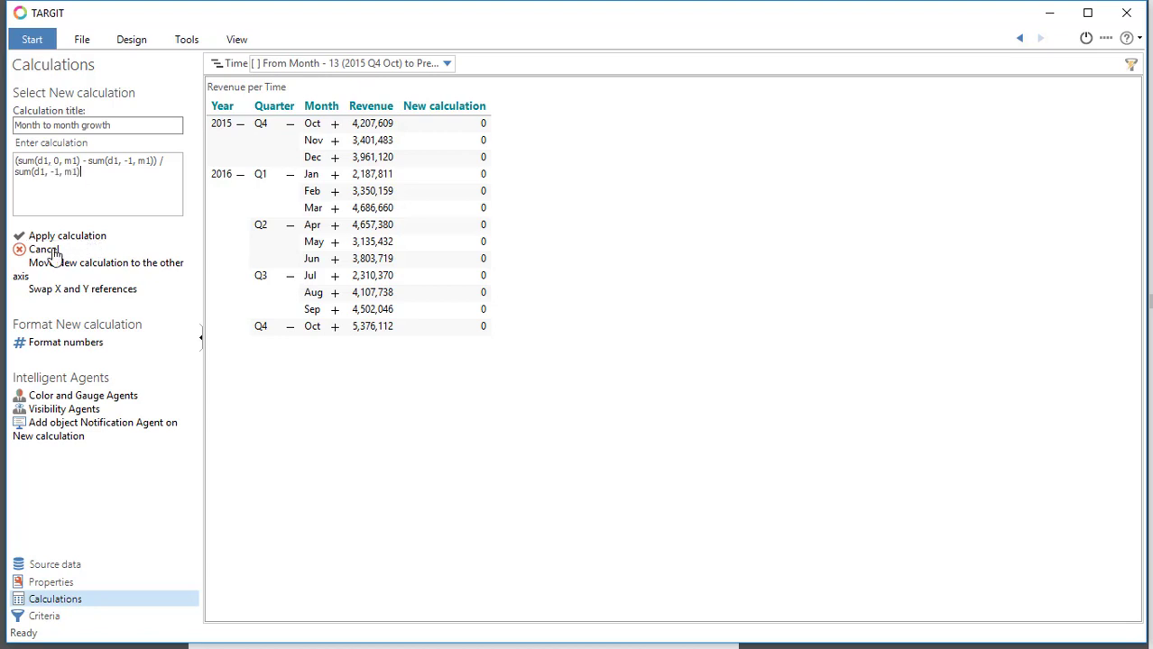
{"action": "left_click", "coordinate": [71, 236]}
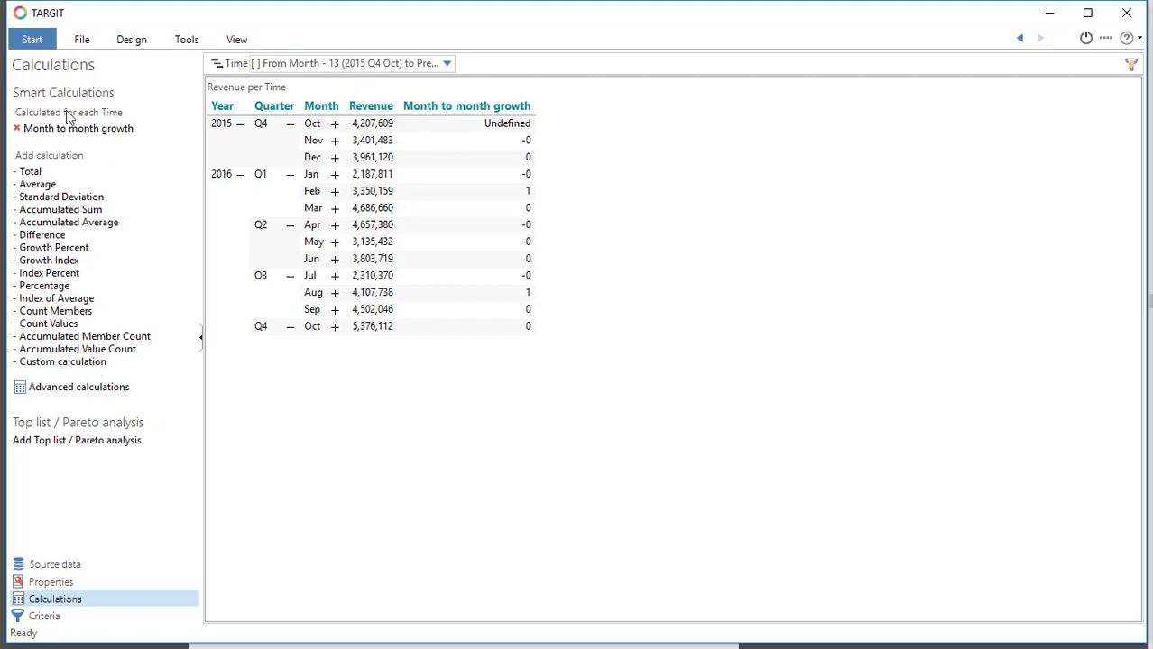
Format the Month to month growth calculation's numbers as Percent.
{"action": "left_click", "coordinate": [27, 132]}
{"action": "left_click", "coordinate": [72, 344]}
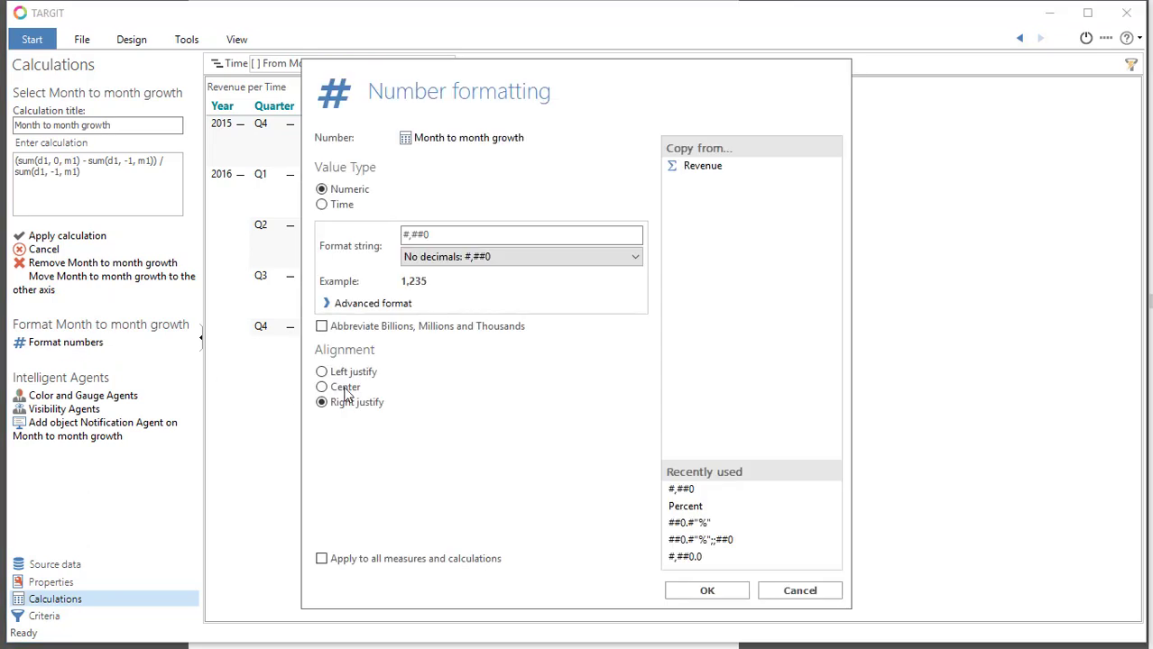
{"action": "left_click", "coordinate": [677, 511]}
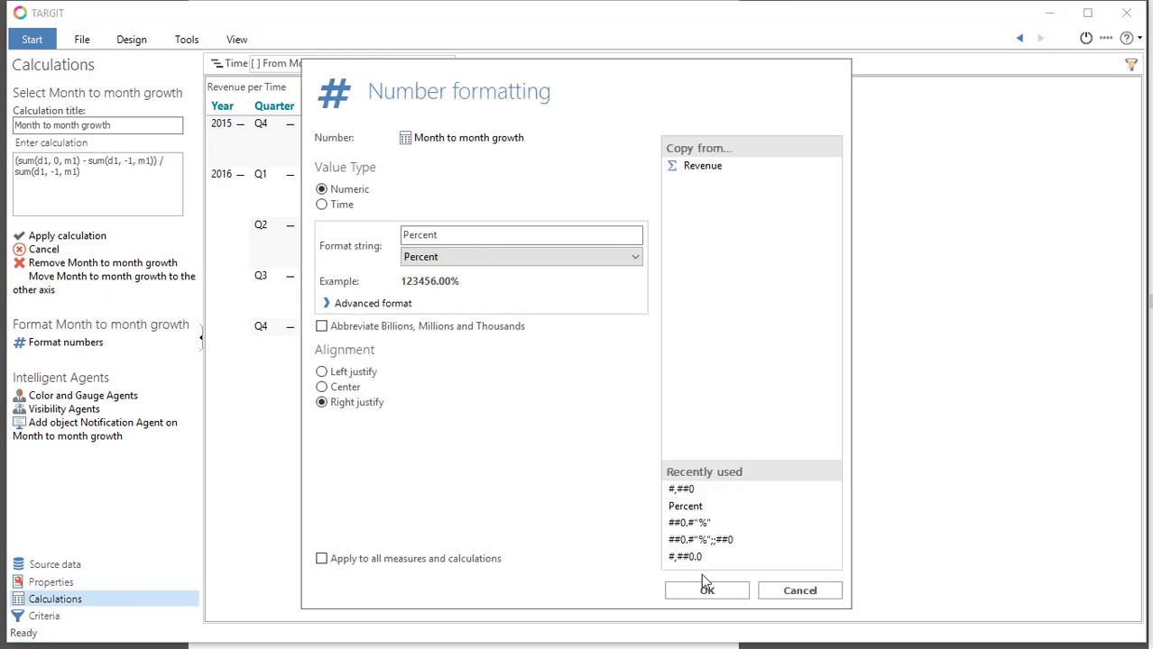
{"action": "left_click", "coordinate": [707, 590]}
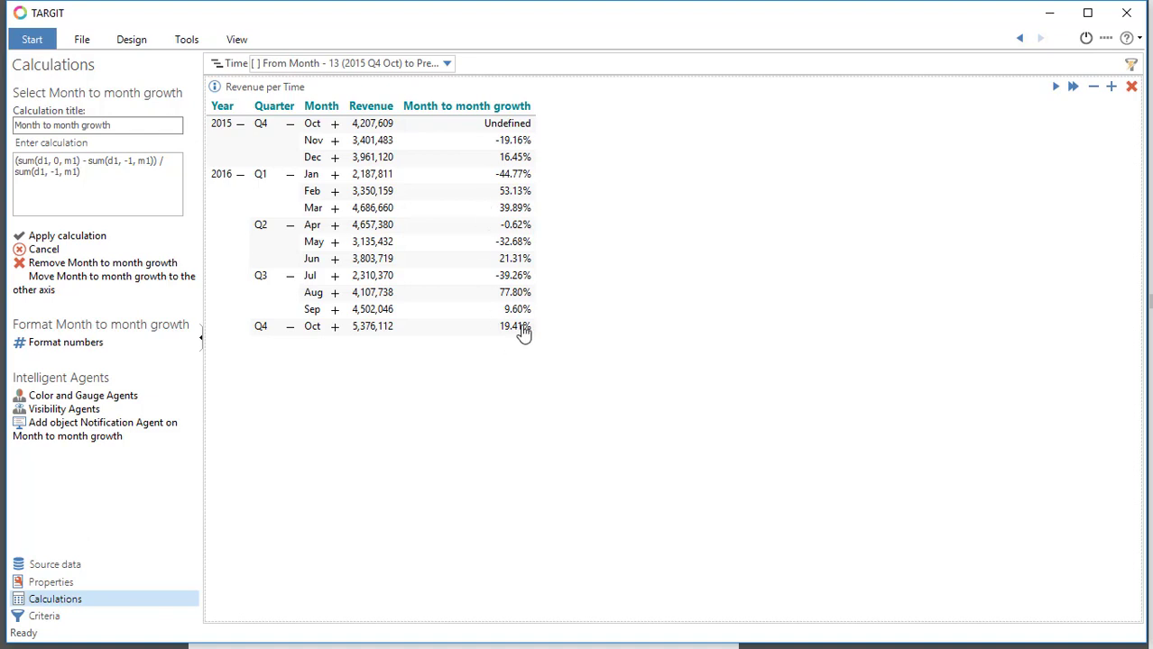
Sort the crosstab by Revenue in descending order.
{"action": "right_click", "coordinate": [364, 110]}
{"action": "mouse_move", "coordinate": [403, 141]}
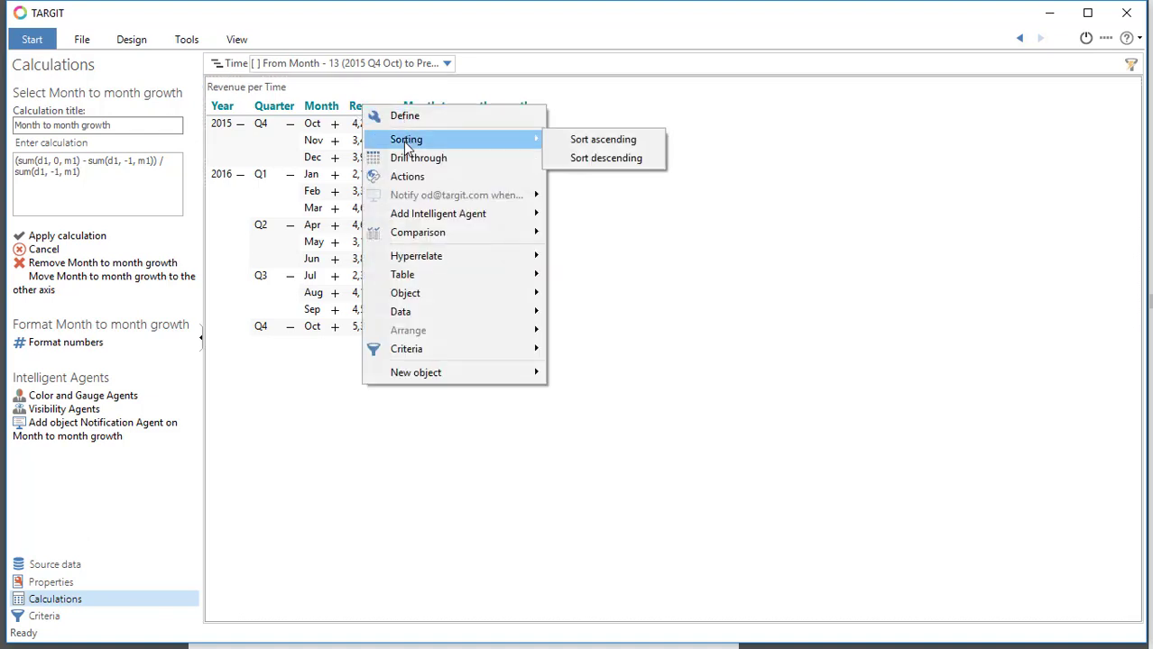
{"action": "left_click", "coordinate": [588, 161]}
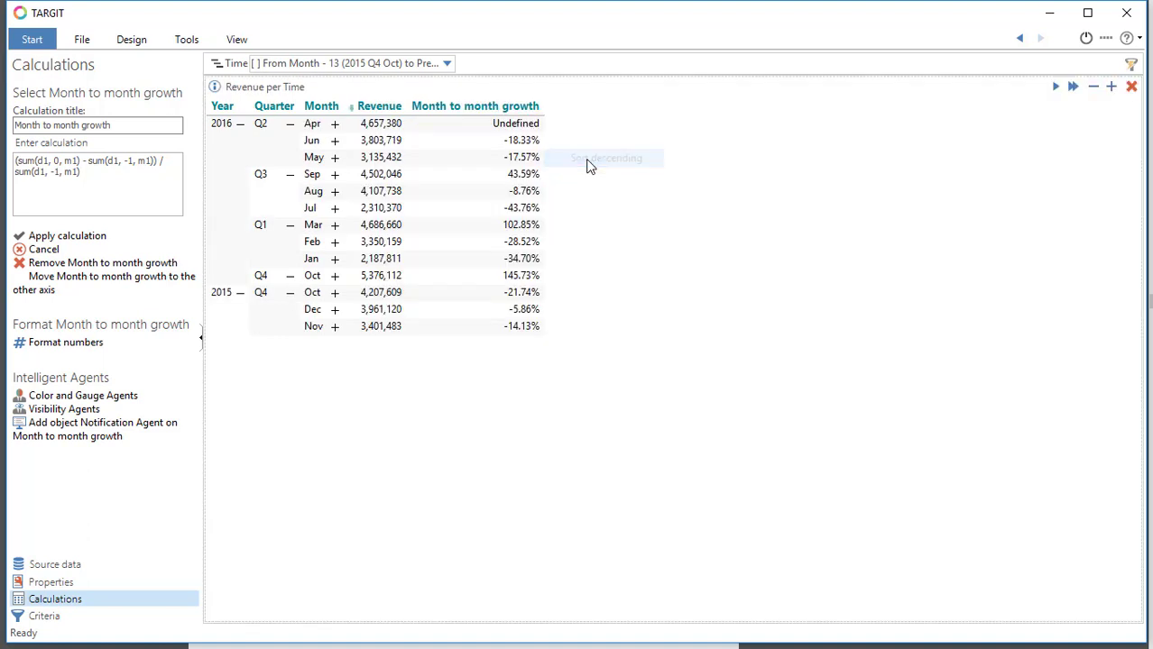
Turn off the sorting within hierarchy groups for the crosstab and clear the Revenue sort.
{"action": "left_click", "coordinate": [122, 578]}
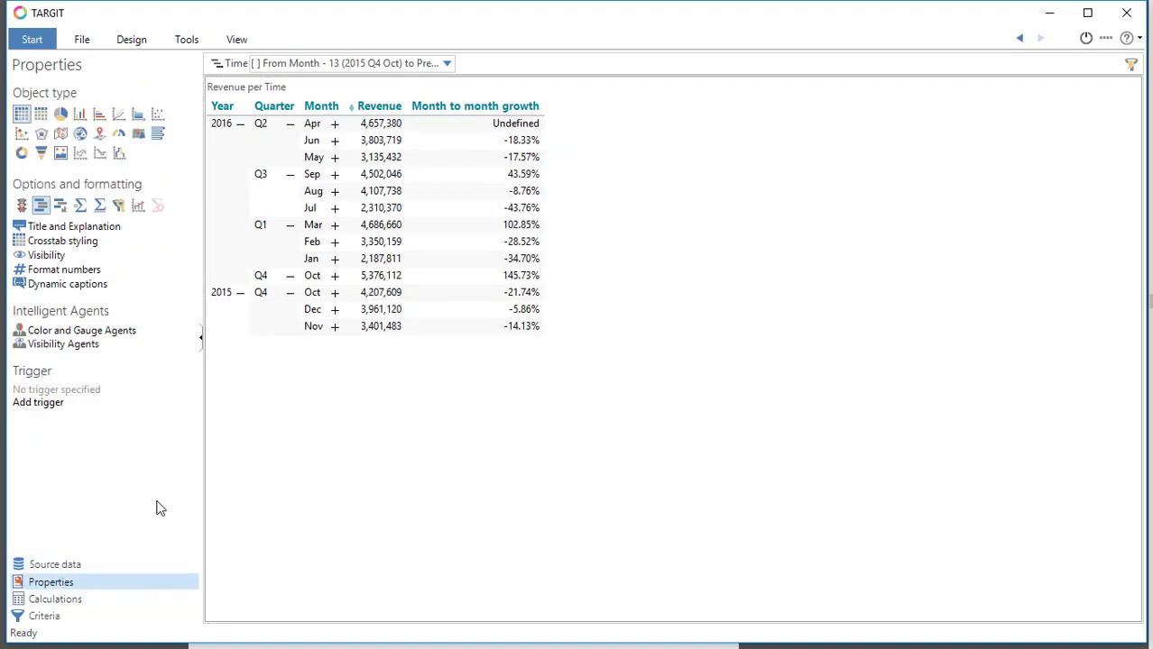
{"action": "left_click", "coordinate": [42, 207]}
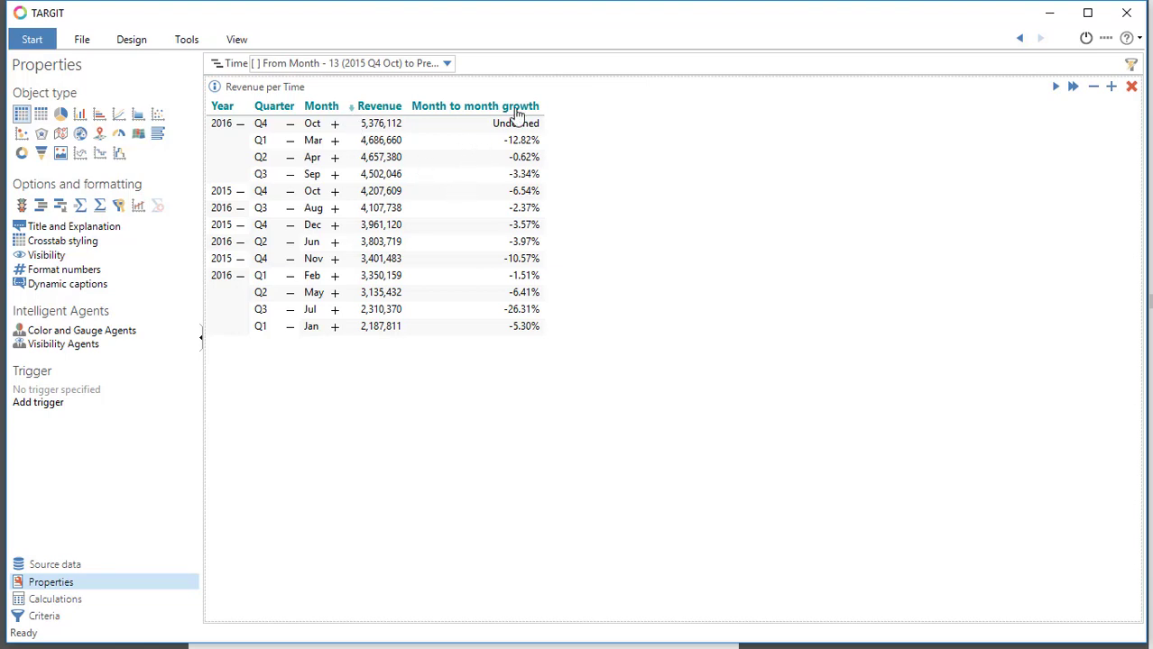
{"action": "left_click", "coordinate": [353, 110]}
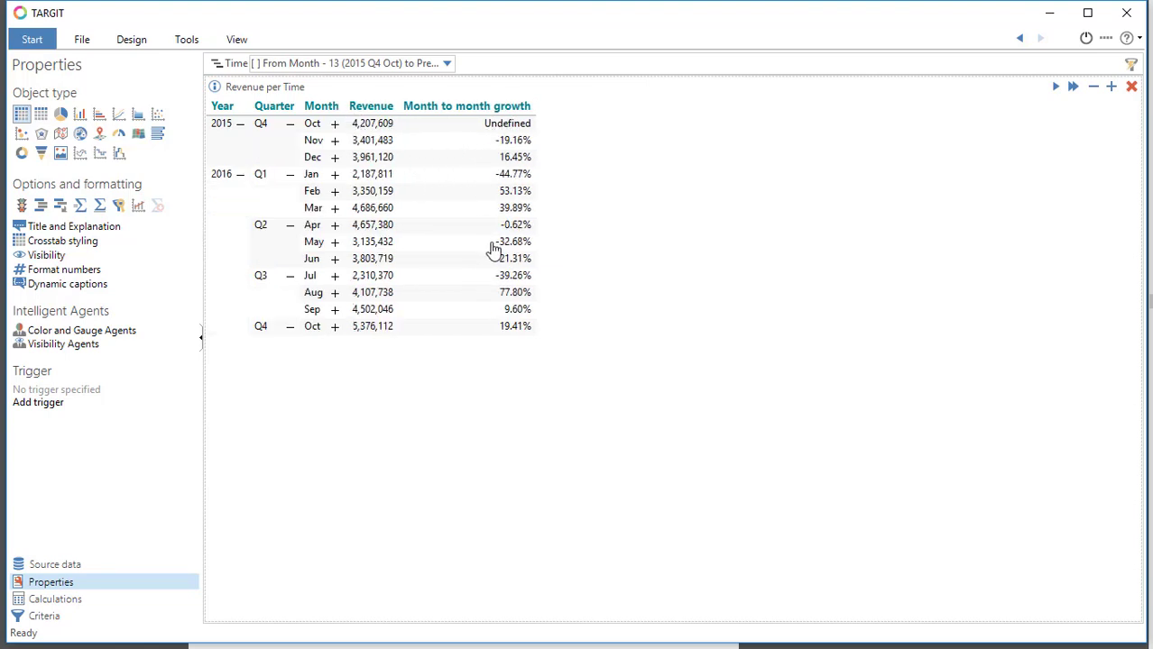
Edit the Month to month growth formula in a widened pane, adding (u) after the first -1 reference.
{"action": "left_click", "coordinate": [147, 607]}
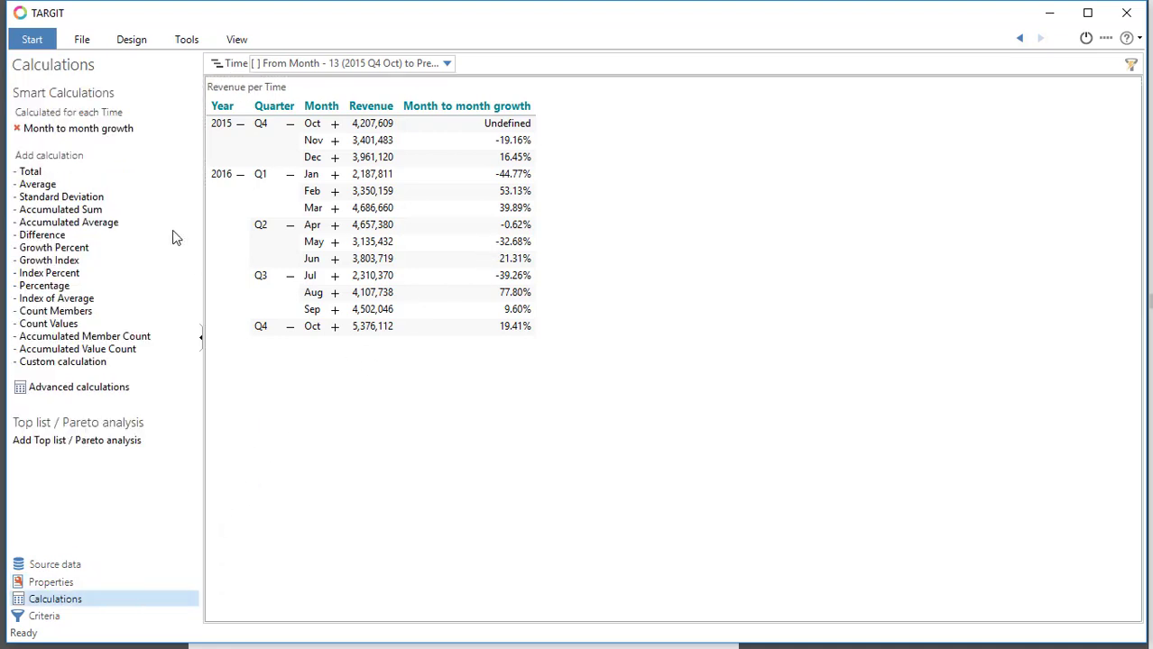
{"action": "left_click", "coordinate": [79, 130]}
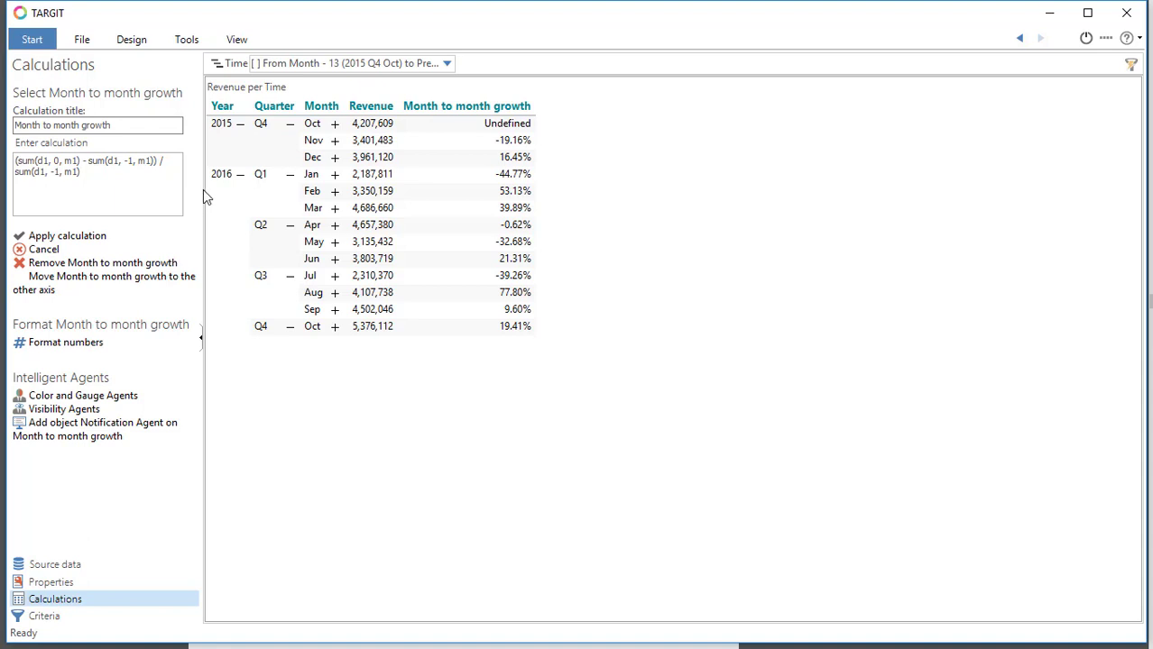
{"action": "left_click_drag", "start_coordinate": [203, 189], "coordinate": [353, 213]}
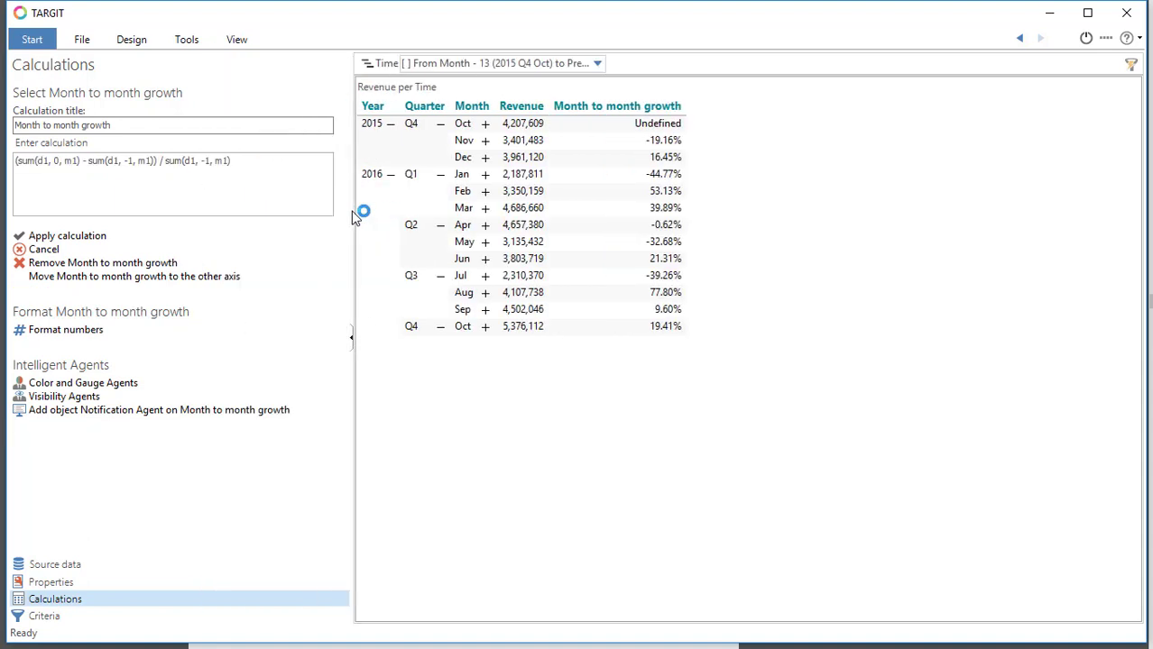
{"action": "left_click", "coordinate": [129, 162]}
{"action": "type", "text": "(u"}
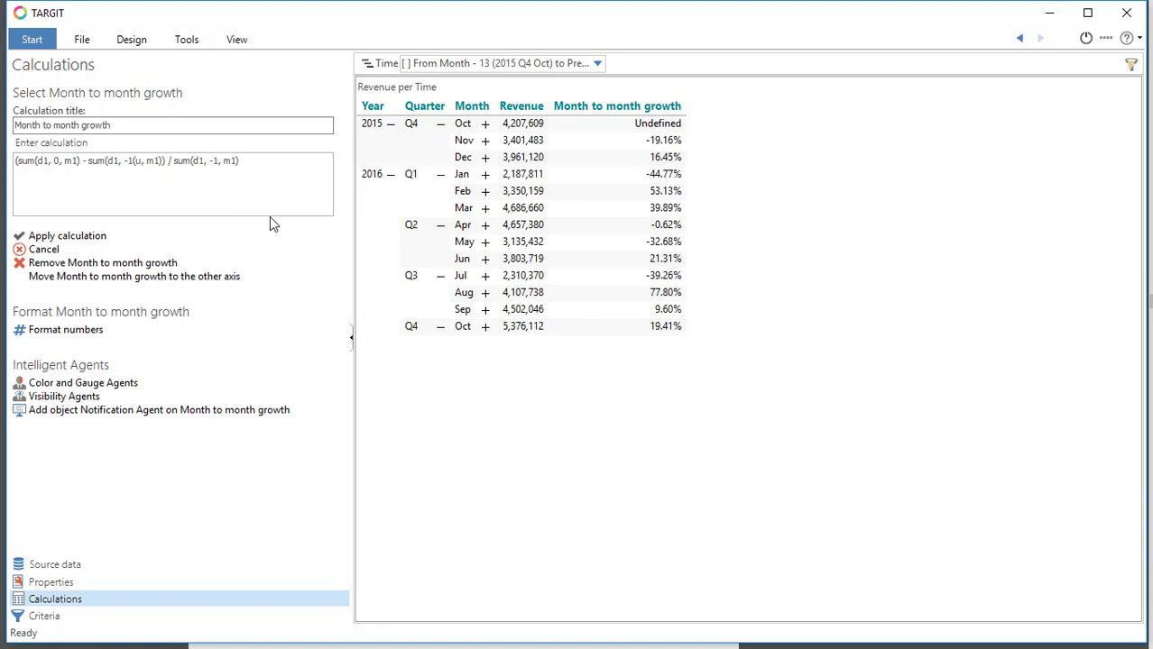
{"action": "type", "text": ")"}
{"action": "key", "text": "shift+Left"}
{"action": "key", "text": "shift+Left"}
{"action": "key", "text": "shift+Left"}
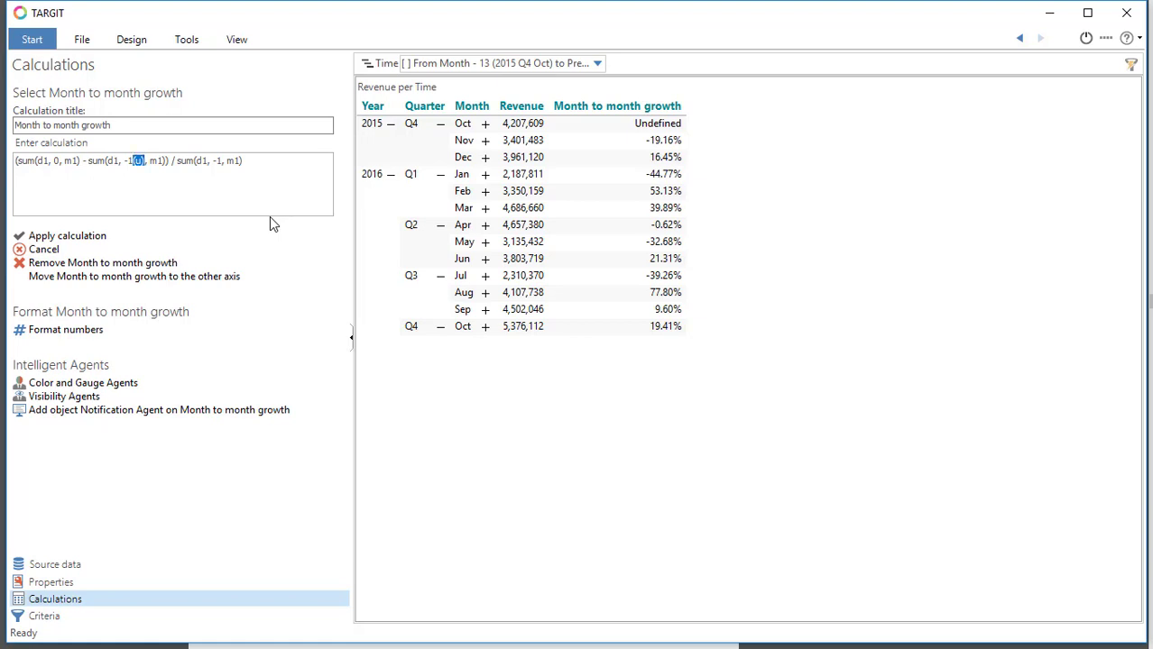
Add (u) after the second -1 reference in the formula's divisor and apply the calculation.
{"action": "key", "text": "Right"}
{"action": "key", "text": "Right"}
{"action": "key", "text": "Right"}
{"action": "key", "text": "Right"}
{"action": "key", "text": "Right"}
{"action": "key", "text": "Right"}
{"action": "key", "text": "Right"}
{"action": "key", "text": "Right"}
{"action": "key", "text": "Right"}
{"action": "key", "text": "Right"}
{"action": "key", "text": "Right"}
{"action": "key", "text": "Right"}
{"action": "key", "text": "Right"}
{"action": "key", "text": "Right"}
{"action": "key", "text": "Right"}
{"action": "key", "text": "Right"}
{"action": "key", "text": "Right"}
{"action": "key", "text": "Right"}
{"action": "key", "text": "Right"}
{"action": "key", "text": "Right"}
{"action": "type", "text": "(u)"}
{"action": "left_click", "coordinate": [66, 236]}
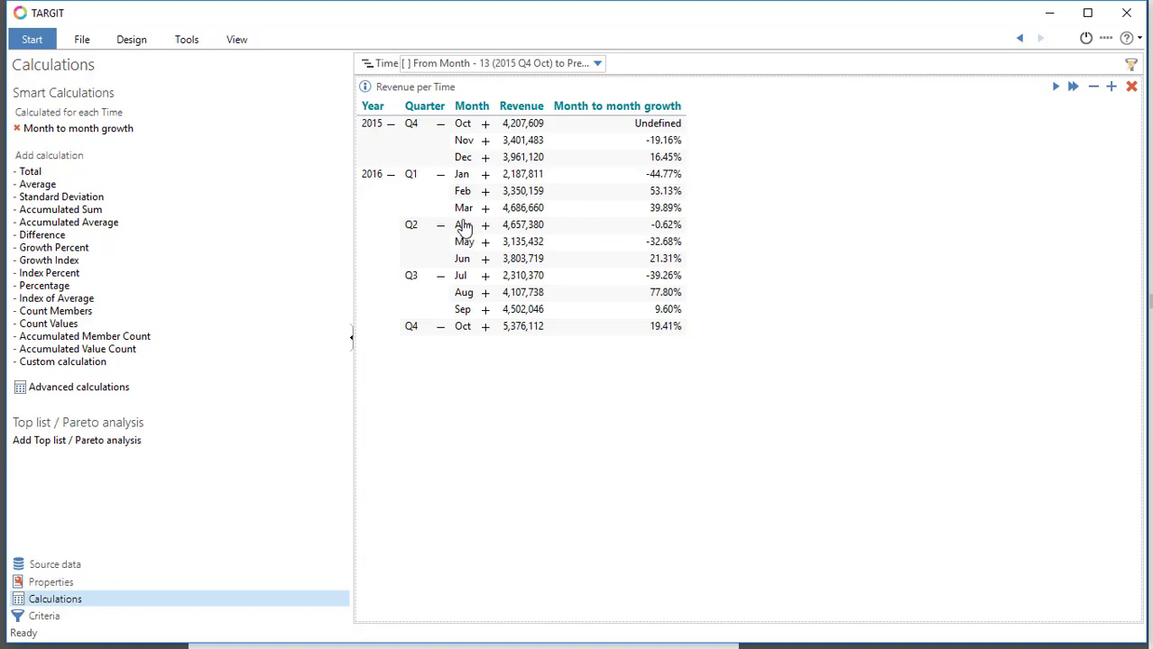
Check the revised growth formula by sorting Revenue in descending order, and clear that sort.
{"action": "right_click", "coordinate": [528, 107]}
{"action": "mouse_move", "coordinate": [563, 139]}
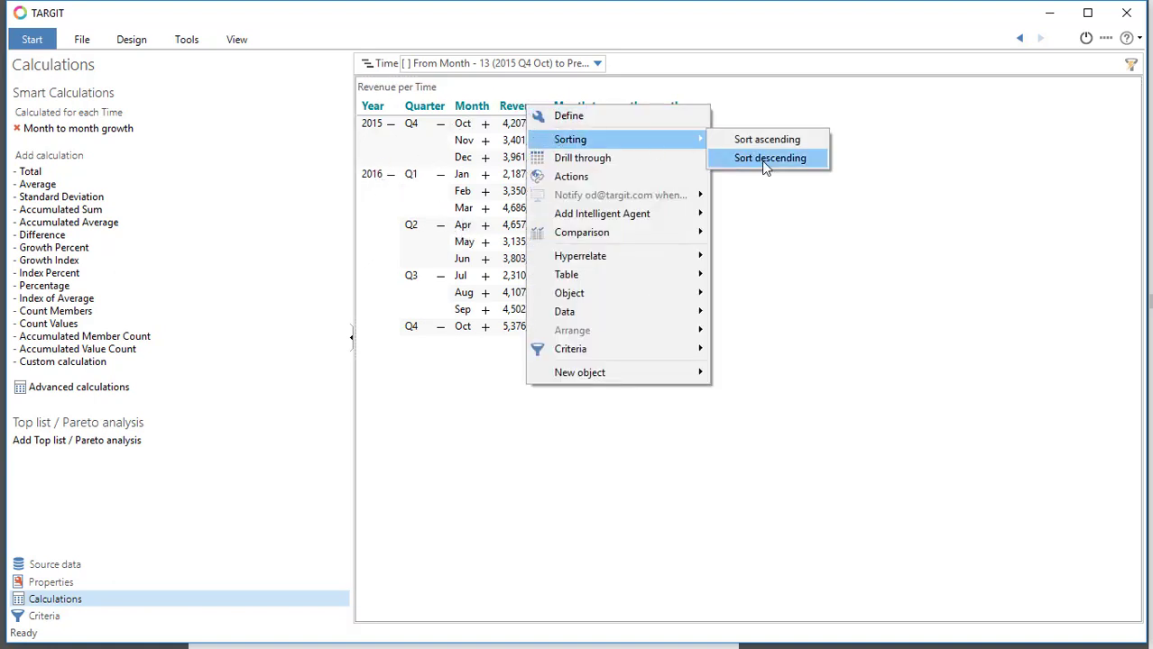
{"action": "left_click", "coordinate": [761, 161]}
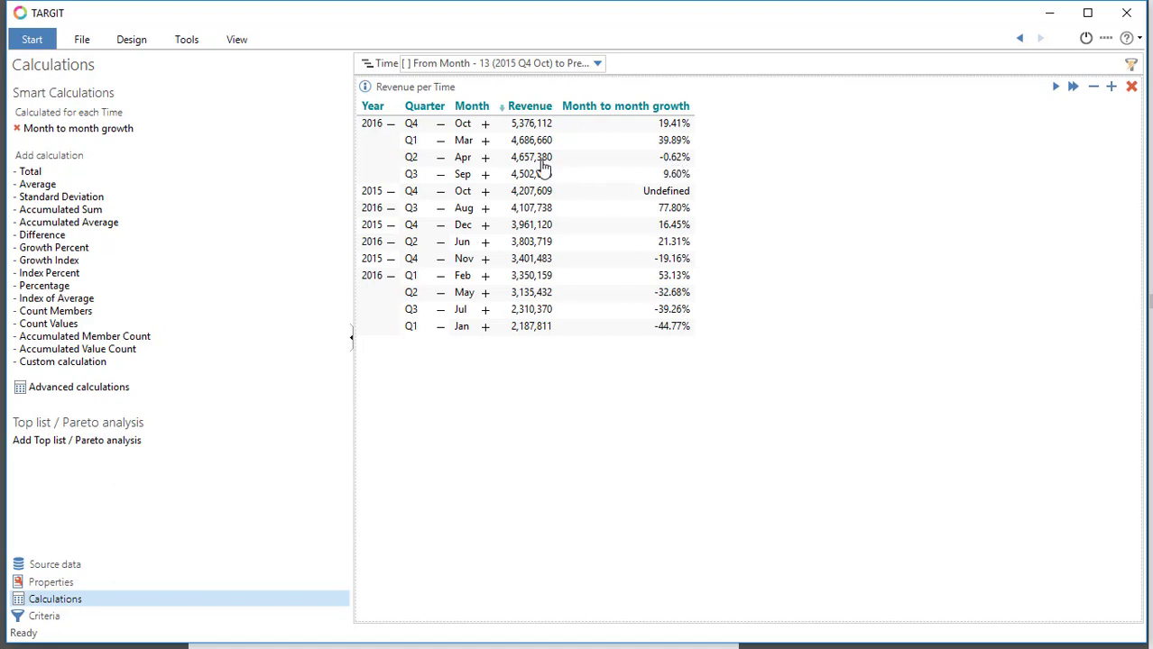
{"action": "left_click", "coordinate": [504, 114]}
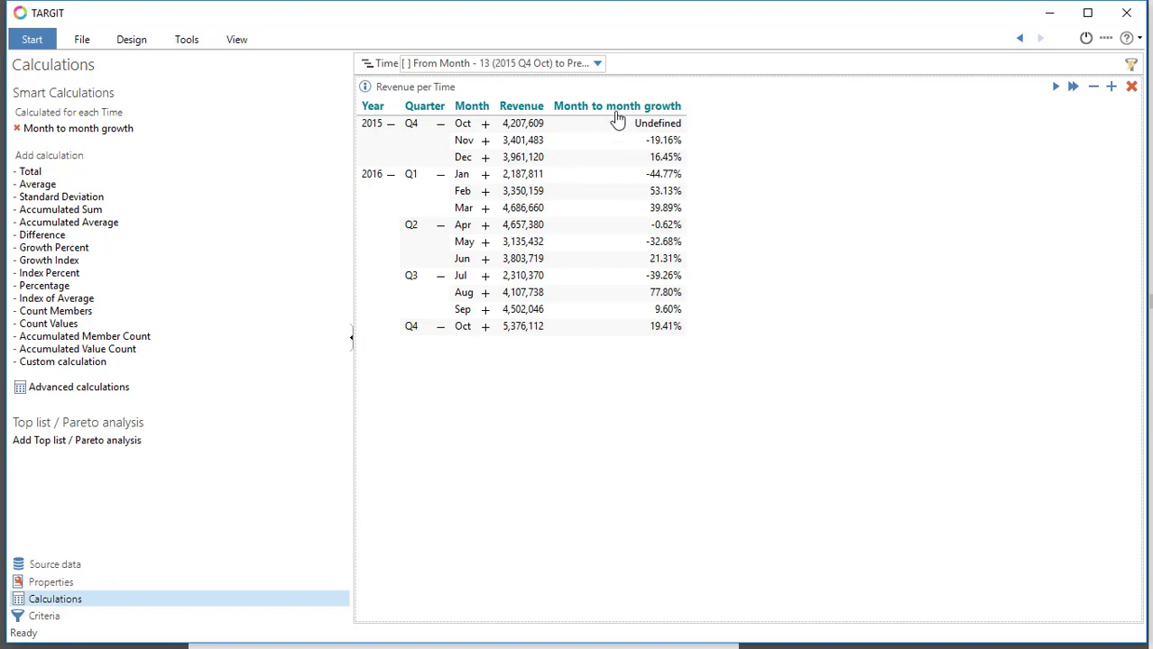
Sort the crosstab by Month to month growth in descending order and open that calculation's formula.
{"action": "right_click", "coordinate": [652, 116]}
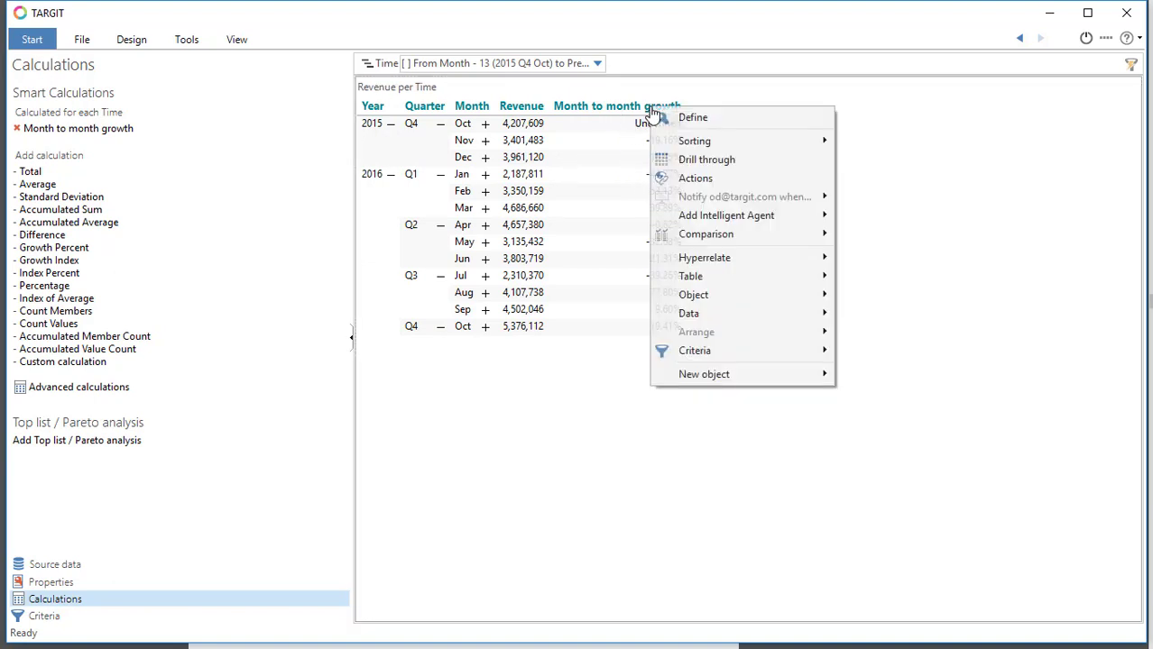
{"action": "mouse_move", "coordinate": [680, 144]}
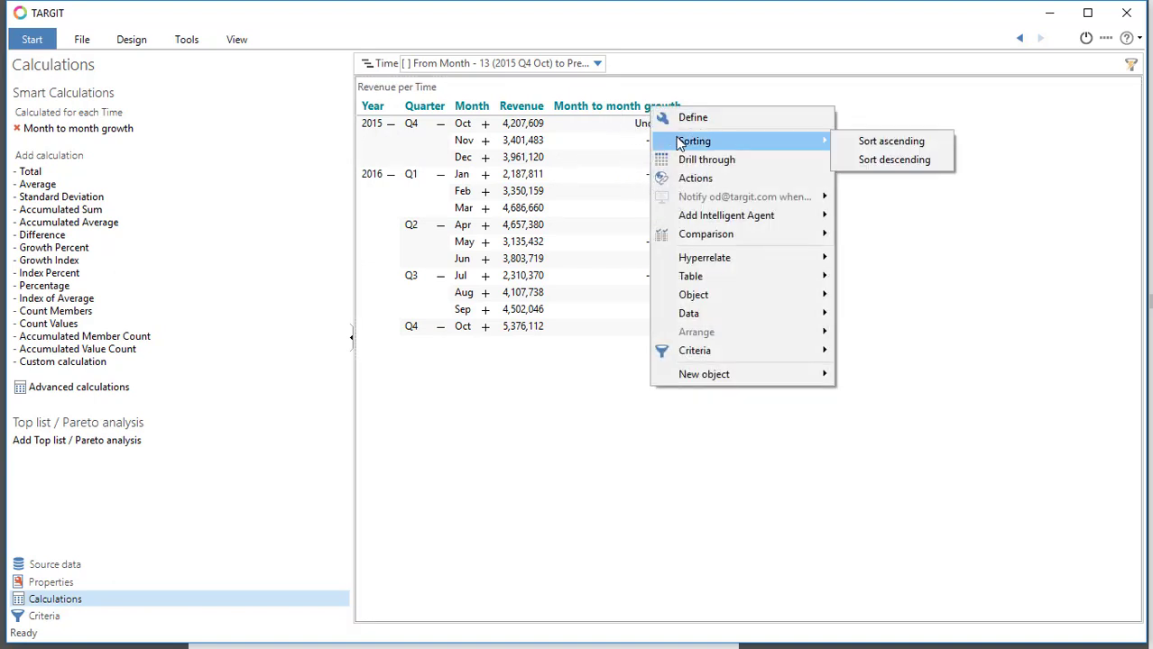
{"action": "left_click", "coordinate": [873, 160]}
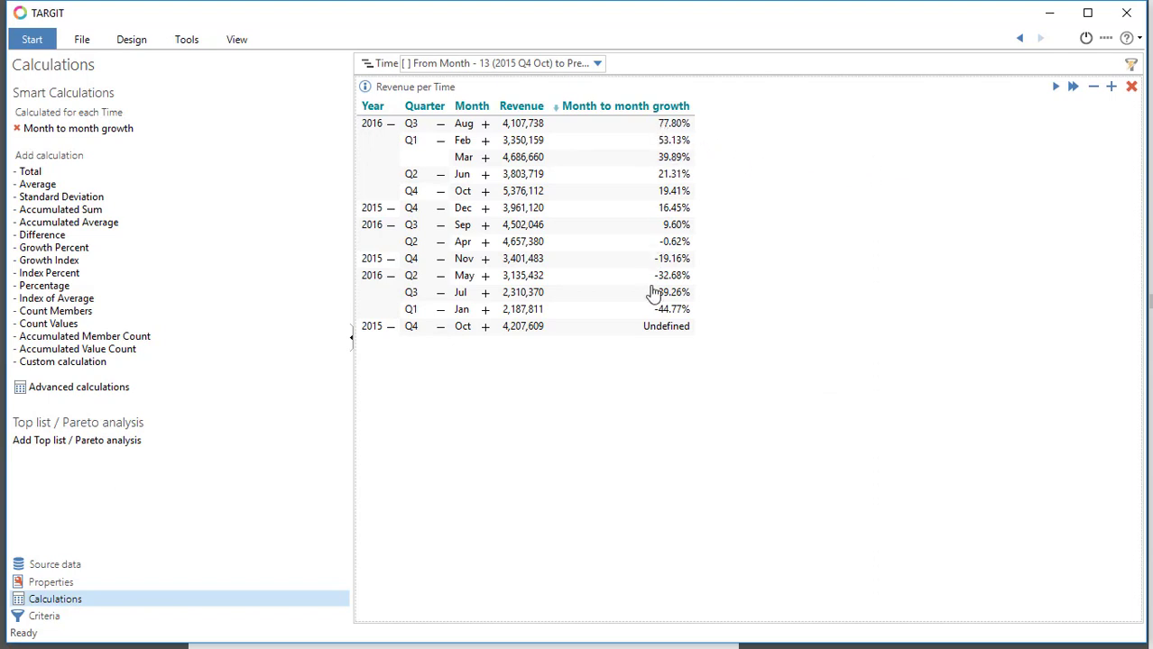
{"action": "left_click", "coordinate": [116, 128]}
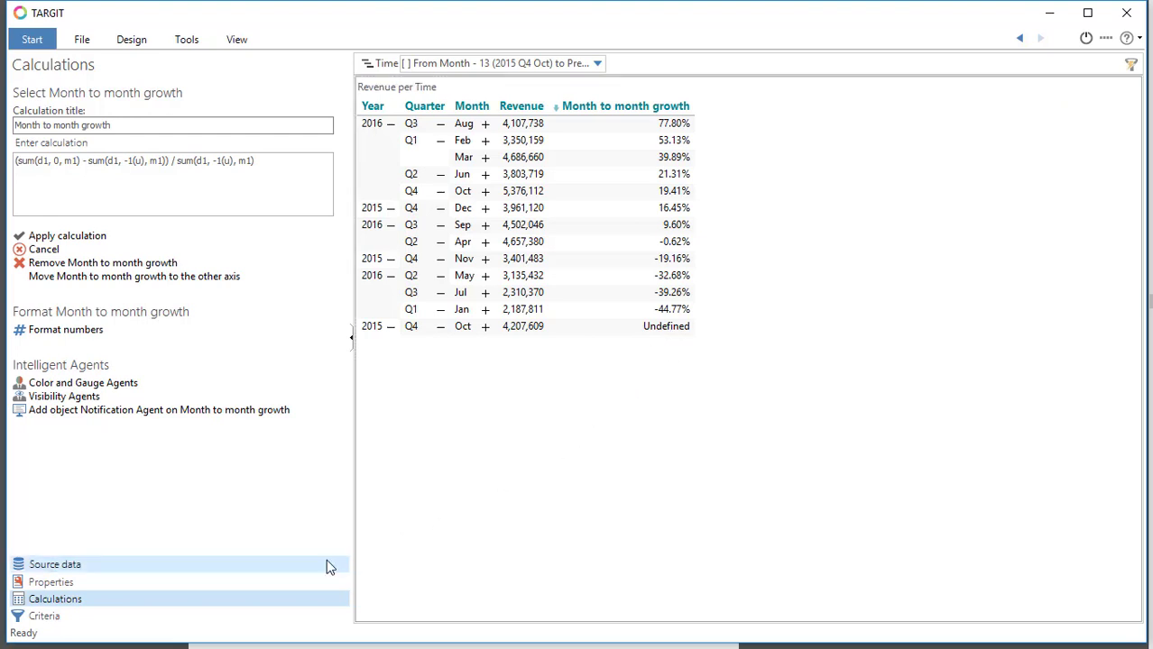
Add a Hide member visibility agent based on Revenue to the crosstab.
{"action": "left_click", "coordinate": [185, 585]}
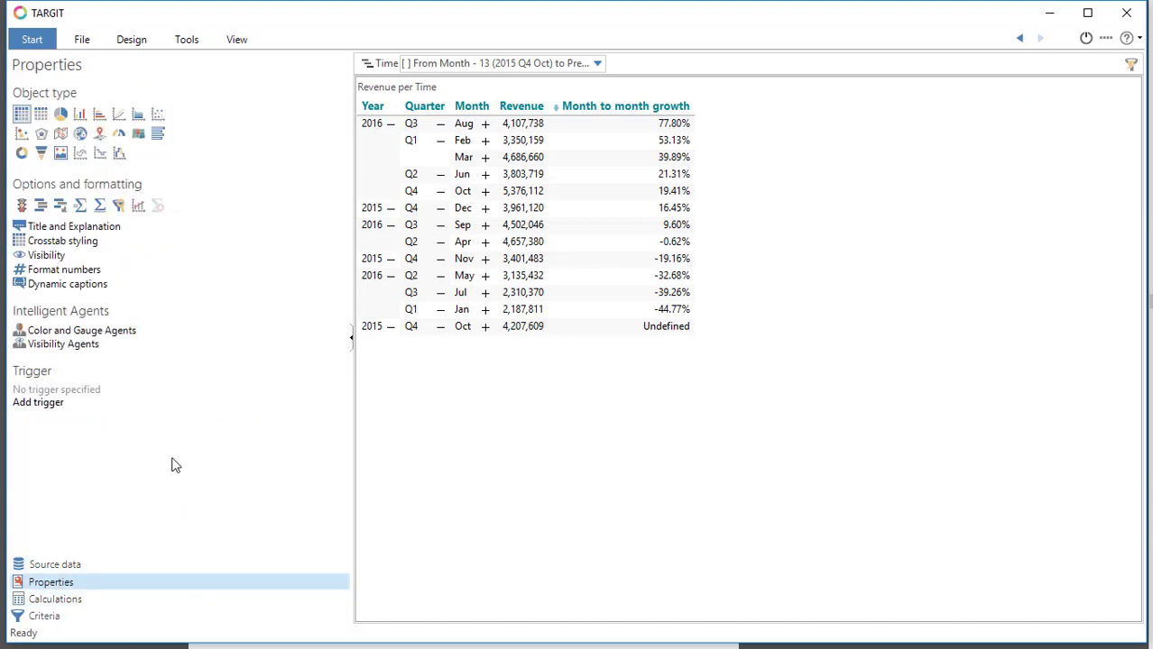
{"action": "left_click", "coordinate": [77, 352]}
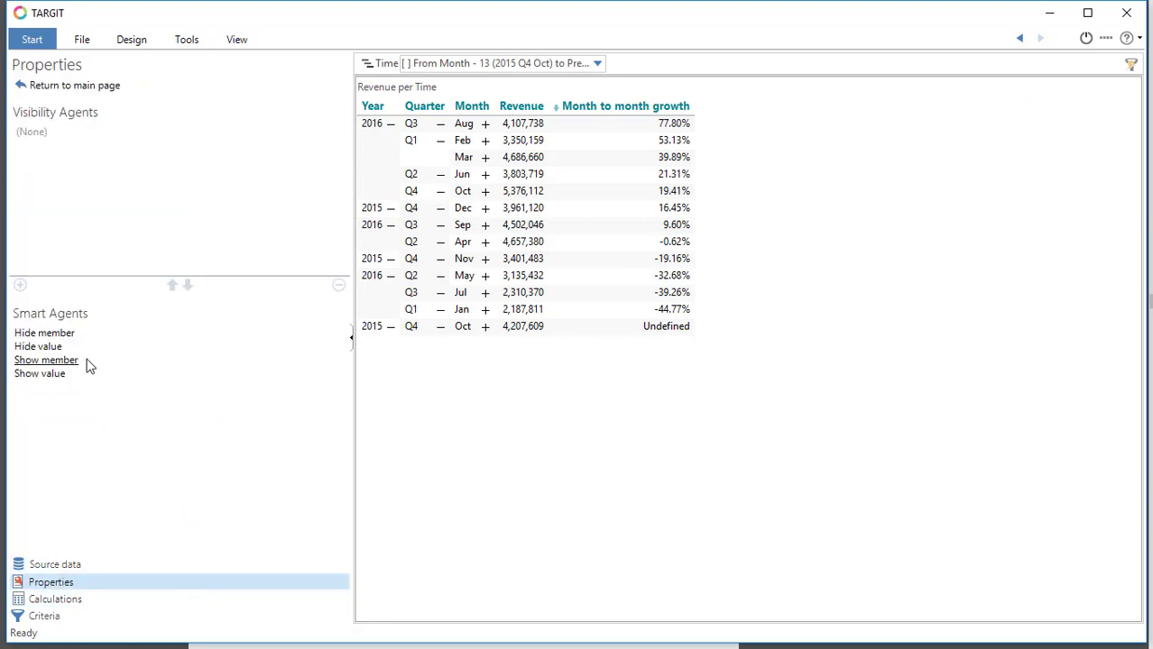
{"action": "left_click", "coordinate": [57, 333]}
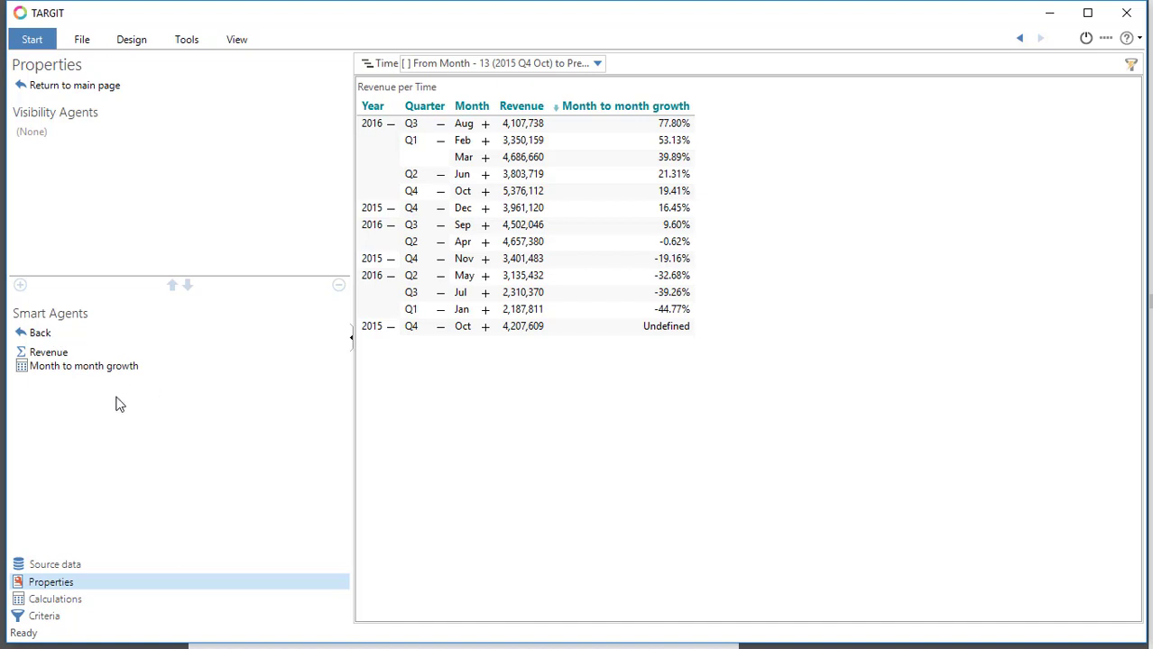
{"action": "left_click", "coordinate": [54, 354]}
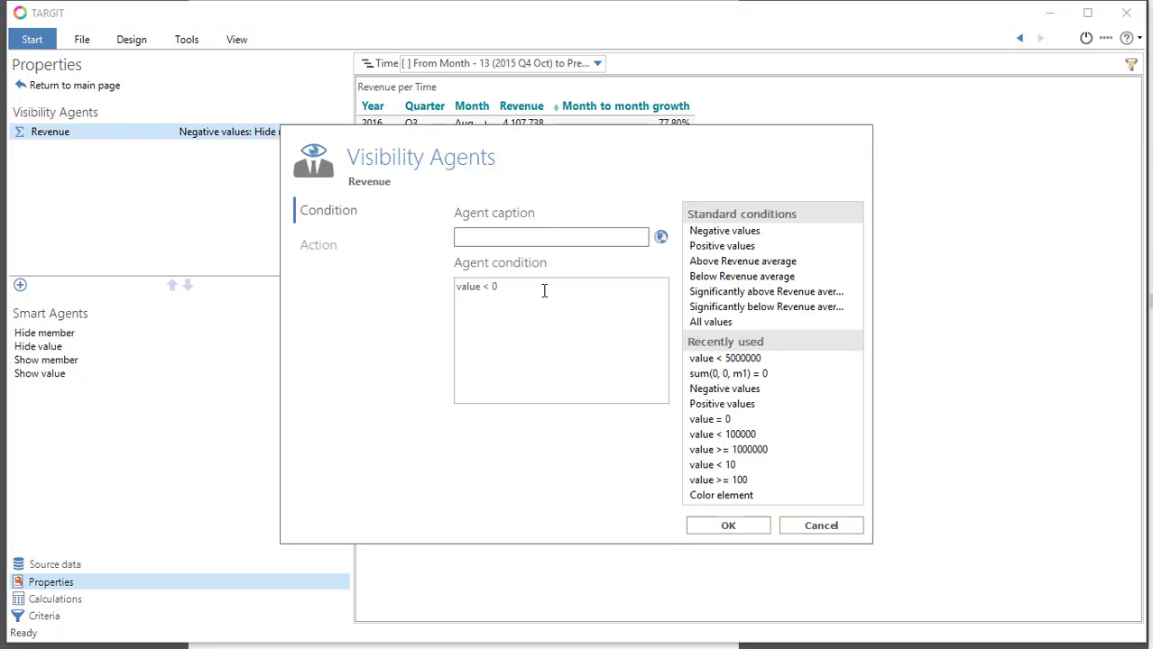
Replace the Revenue agent's default condition with allcount(d1, d1:0(u), m1) = 1.
{"action": "key", "text": "BackSpace"}
{"action": "key", "text": "BackSpace"}
{"action": "key", "text": "BackSpace"}
{"action": "key", "text": "BackSpace"}
{"action": "key", "text": "BackSpace"}
{"action": "key", "text": "BackSpace"}
{"action": "key", "text": "BackSpace"}
{"action": "key", "text": "BackSpace"}
{"action": "type", "text": "allcount"}
{"action": "type", "text": "(d1, d1"}
{"action": "type", "text": ":0, m1"}
{"action": "type", "text": "(u)"}
Apply the visibility agent with the Hide Time member action and clear the sort on Month to month growth.
{"action": "left_click", "coordinate": [318, 245]}
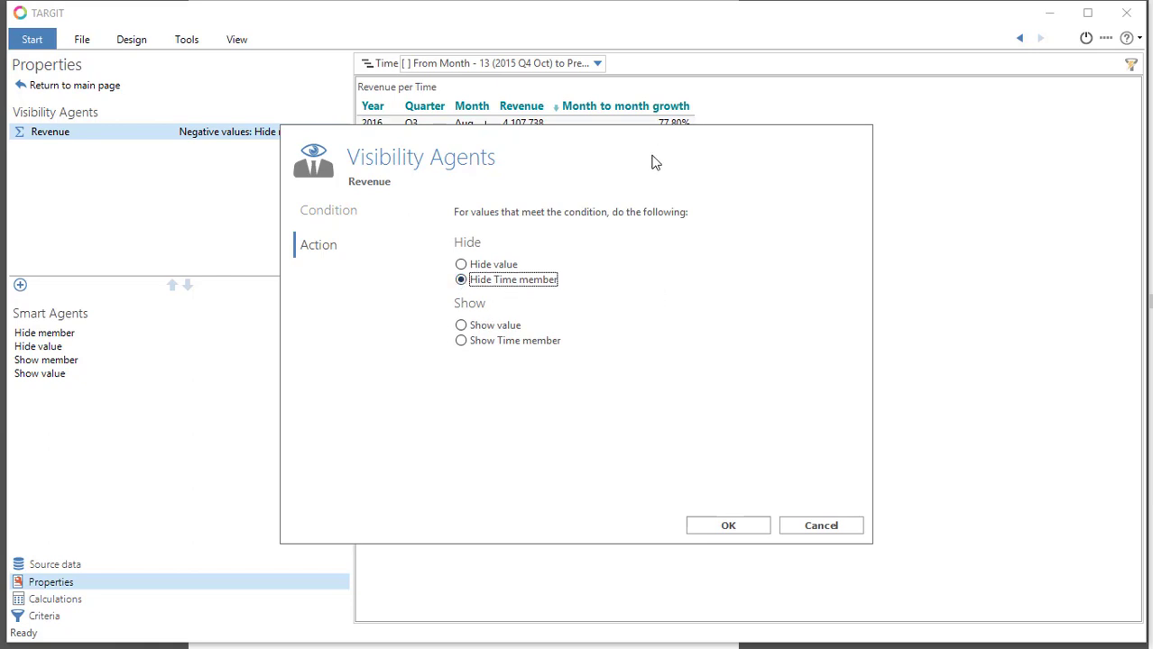
{"action": "left_click_drag", "start_coordinate": [651, 160], "coordinate": [709, 182]}
{"action": "left_click", "coordinate": [789, 542]}
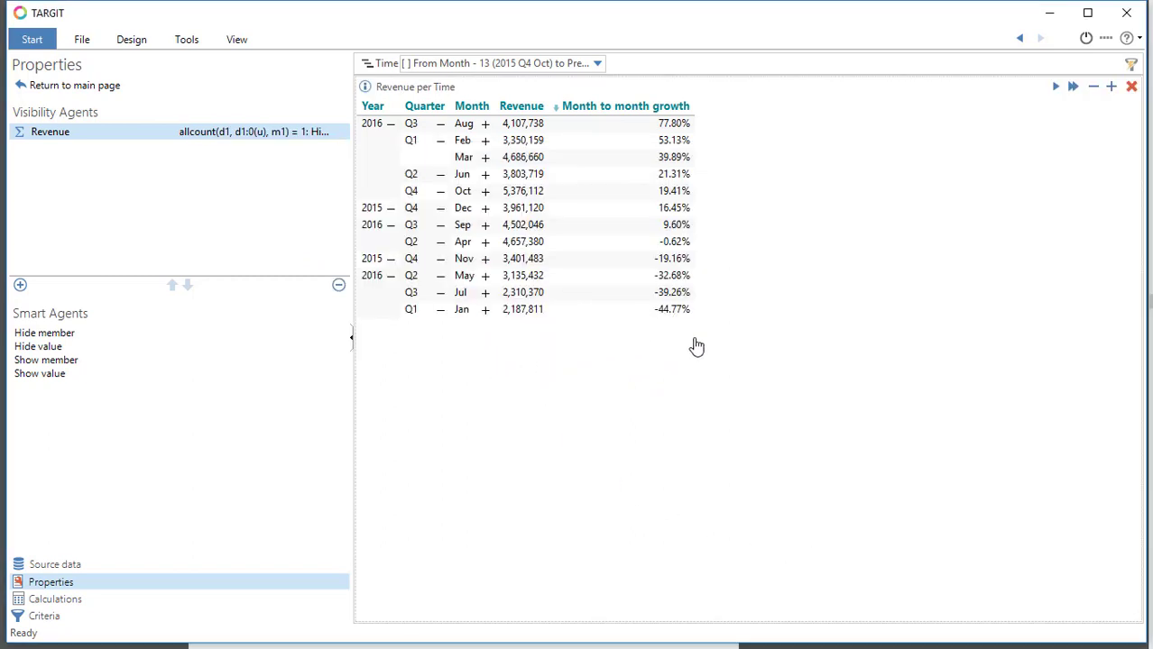
{"action": "left_click", "coordinate": [560, 112]}
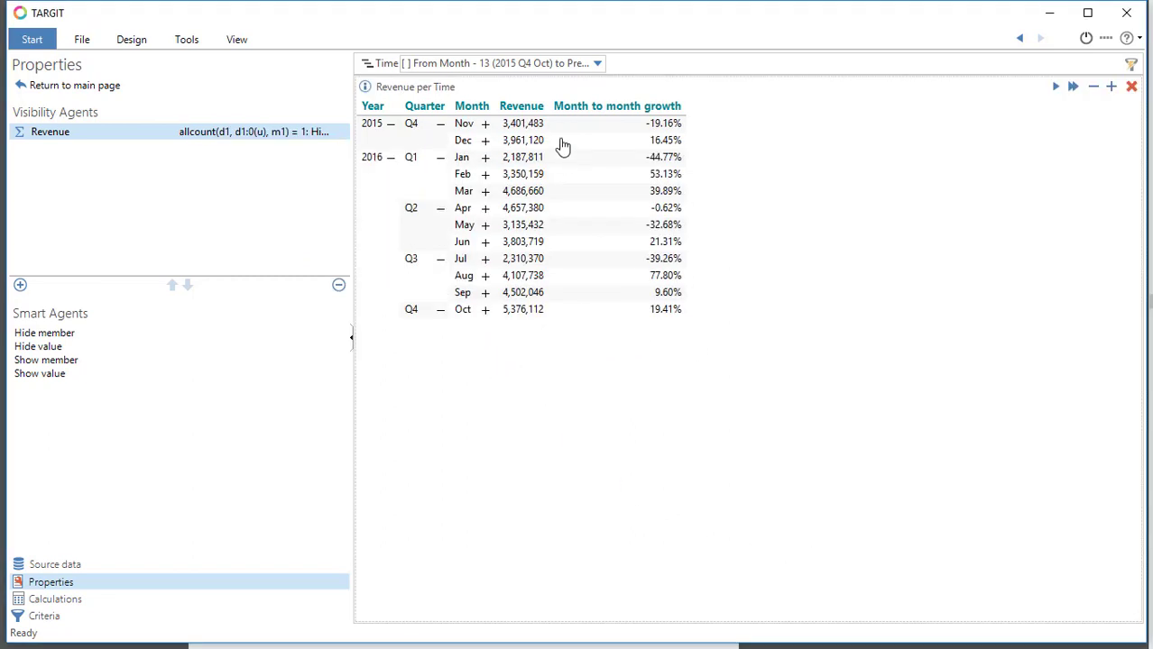